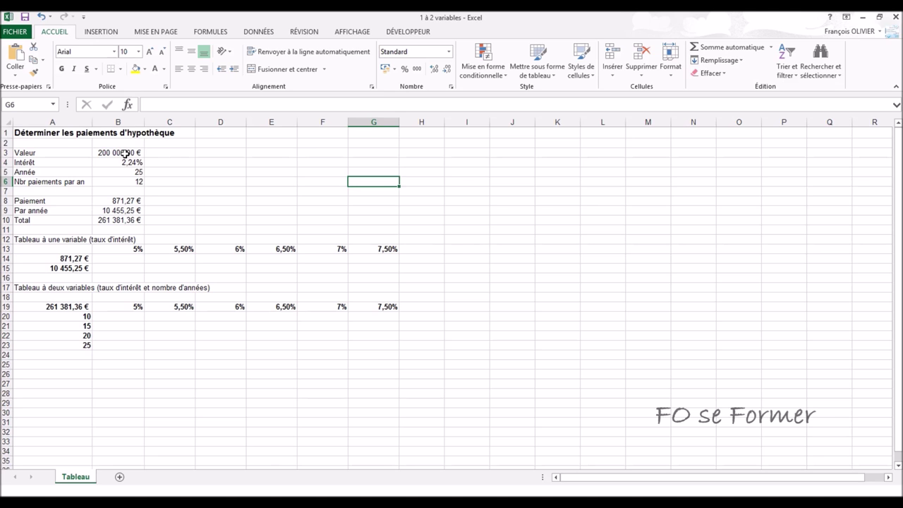
Step: Review the loan inputs in B3–B6, then show the arguments of B8's =VPM(B4/B6;B6*B5;-B3) formula
{"action": "left_click", "coordinate": [125, 154]}
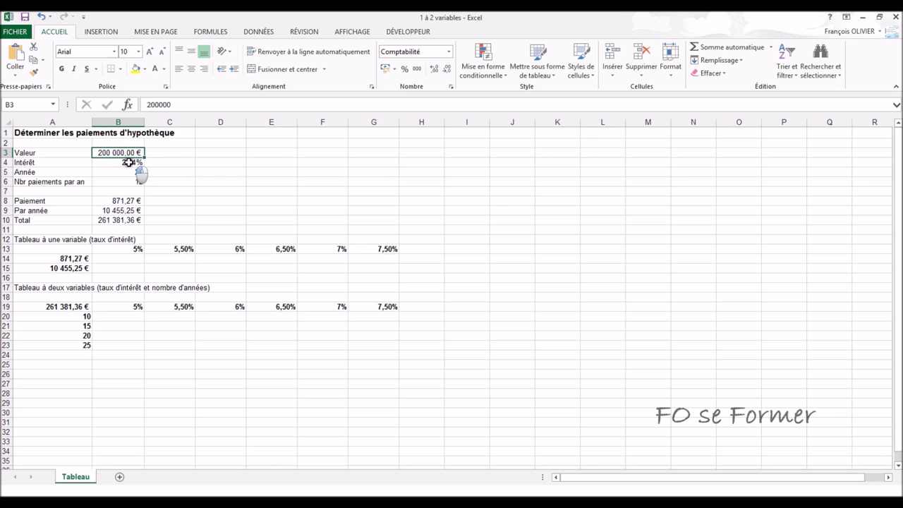
{"action": "left_click", "coordinate": [127, 163]}
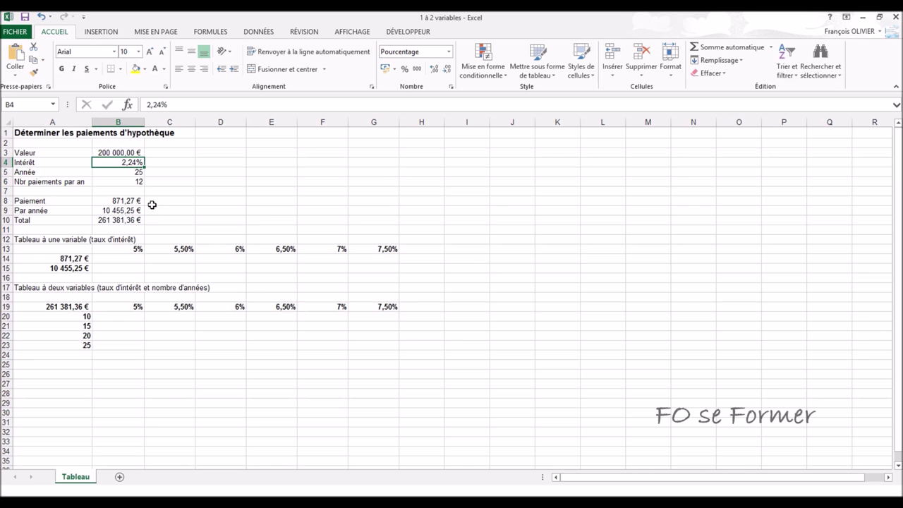
{"action": "left_click", "coordinate": [131, 173]}
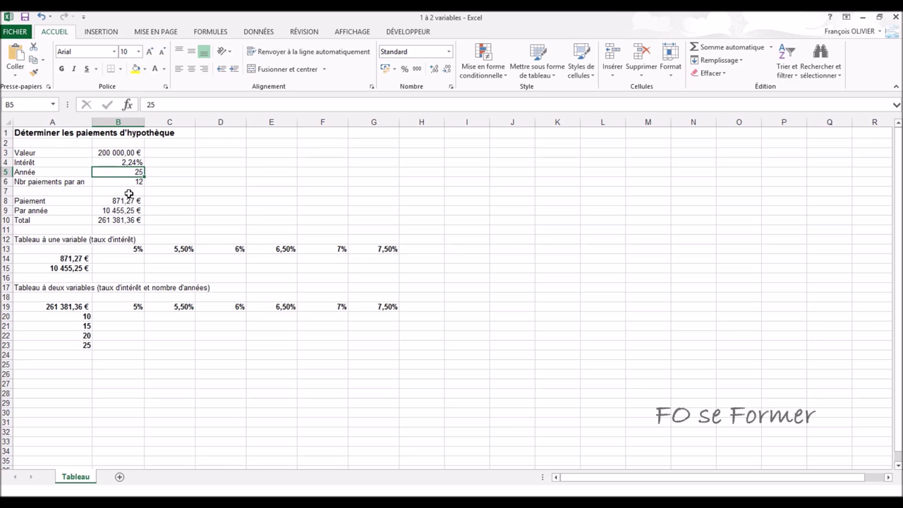
{"action": "left_click", "coordinate": [125, 183]}
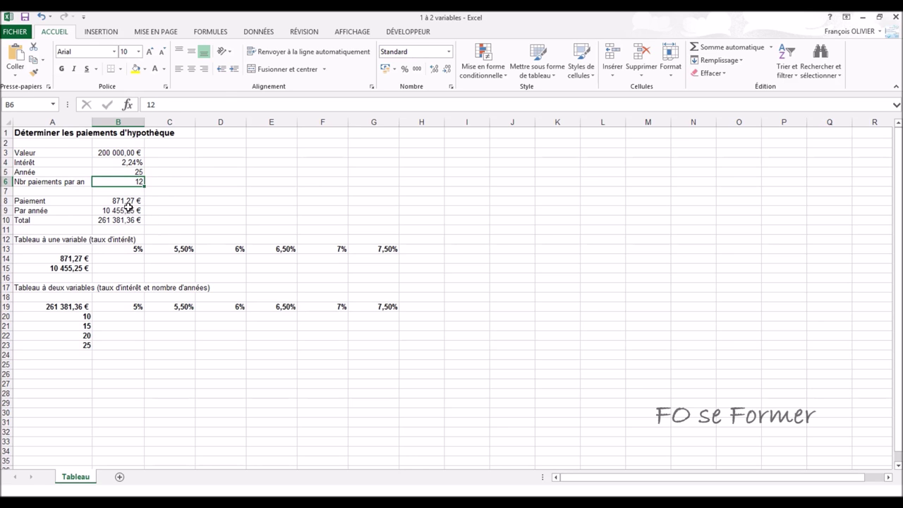
{"action": "left_click", "coordinate": [127, 202]}
{"action": "left_click", "coordinate": [127, 104]}
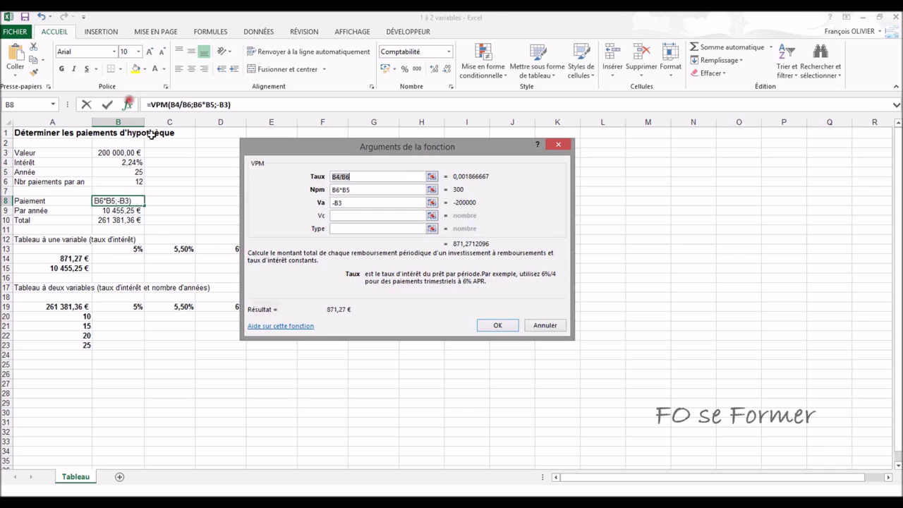
Step: Read the Taux (B4/B6), Npm and Va (-B3) argument help, then confirm the formula
{"action": "left_click_drag", "start_coordinate": [351, 147], "coordinate": [343, 162]}
{"action": "left_click", "coordinate": [346, 189]}
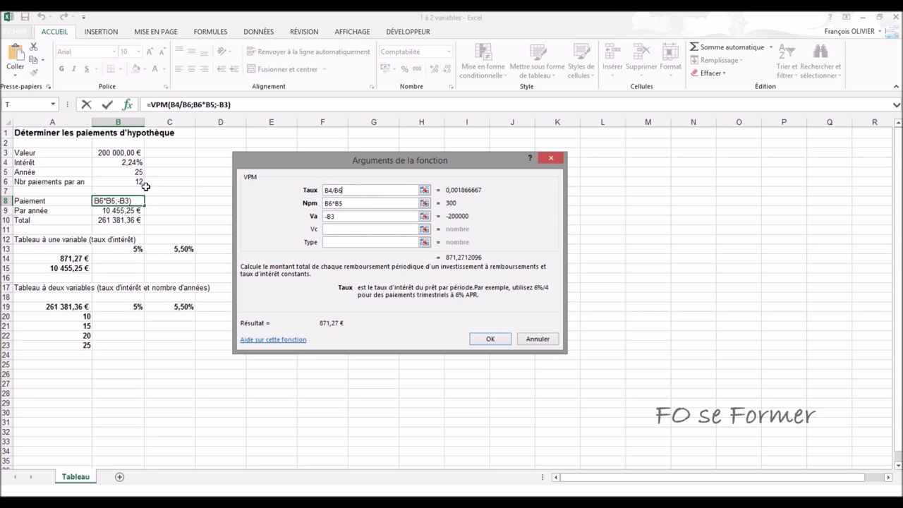
{"action": "left_click", "coordinate": [344, 203]}
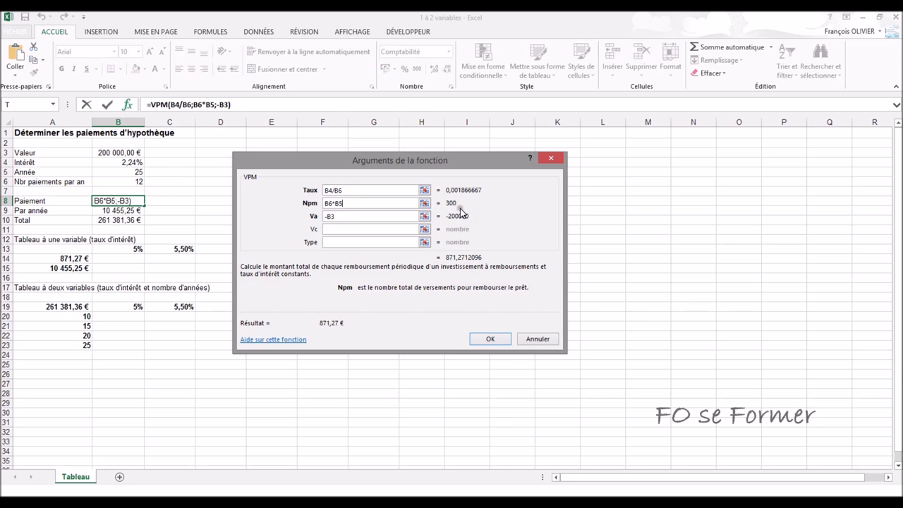
{"action": "left_click", "coordinate": [366, 215]}
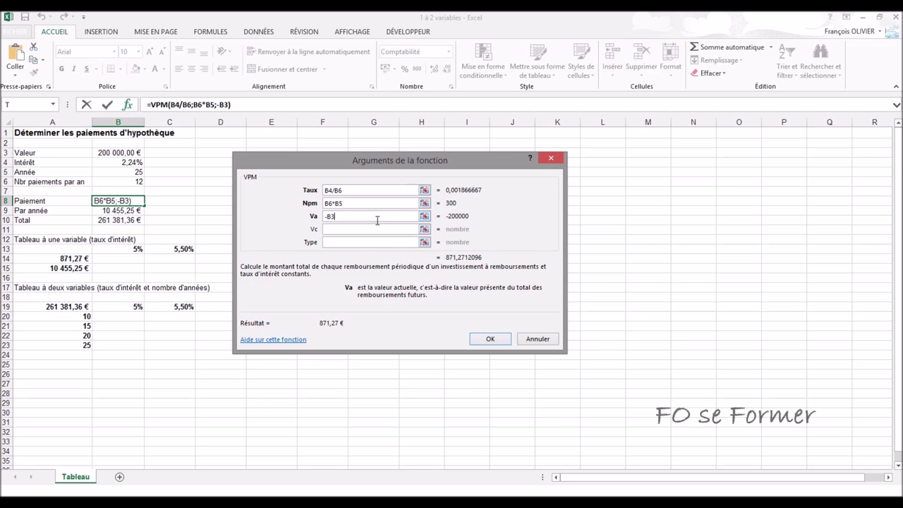
{"action": "left_click", "coordinate": [485, 338]}
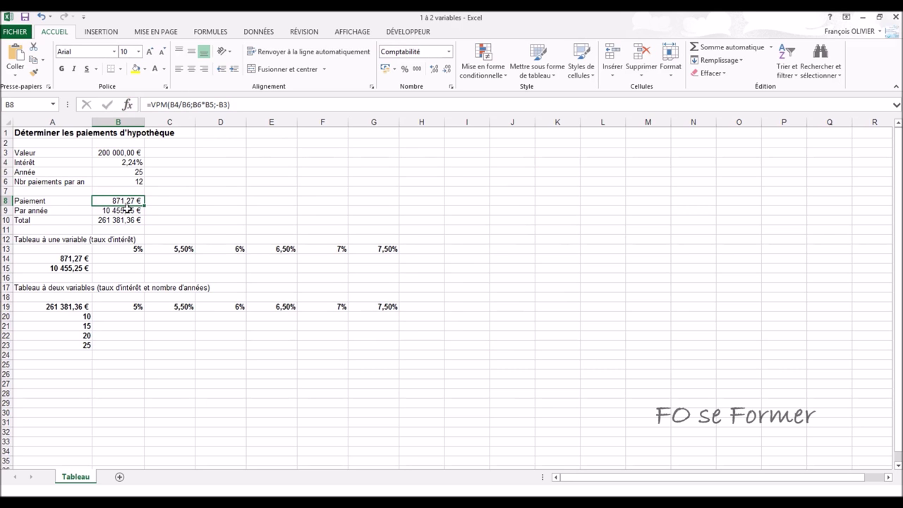
Step: Check the yearly payment (B9) and total paid (B10) formulas, reselect B8, and show Données
{"action": "left_click", "coordinate": [122, 210]}
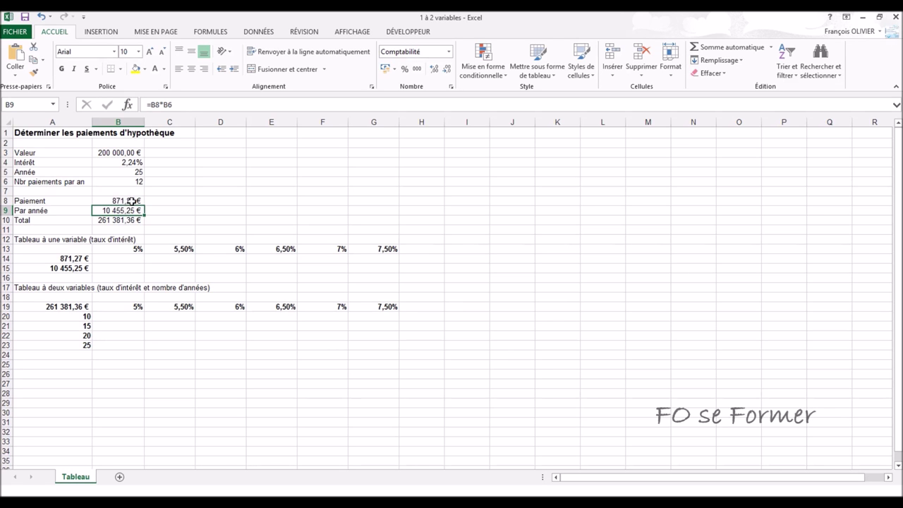
{"action": "left_click", "coordinate": [124, 221]}
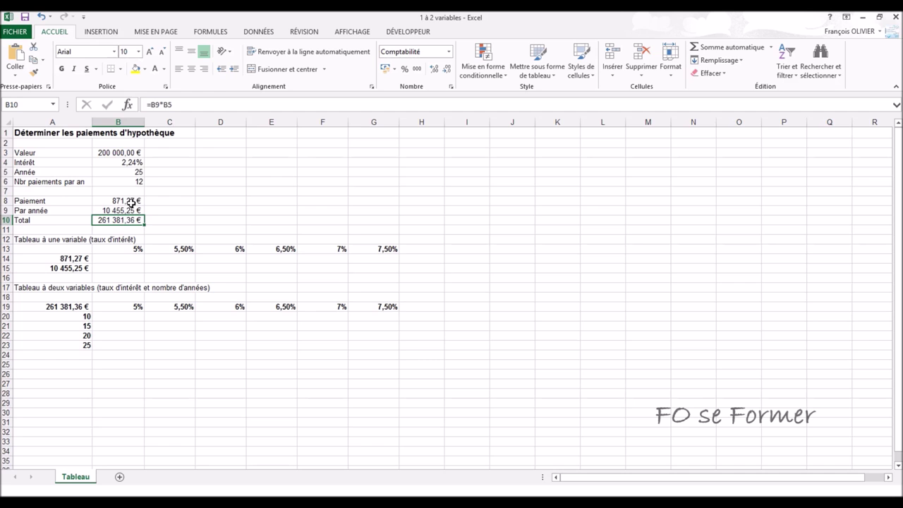
{"action": "left_click", "coordinate": [132, 201]}
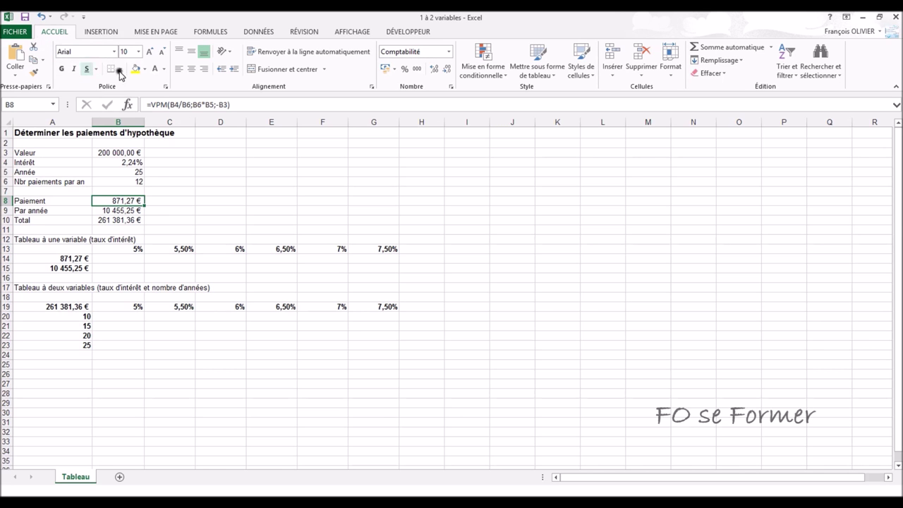
{"action": "left_click", "coordinate": [268, 34]}
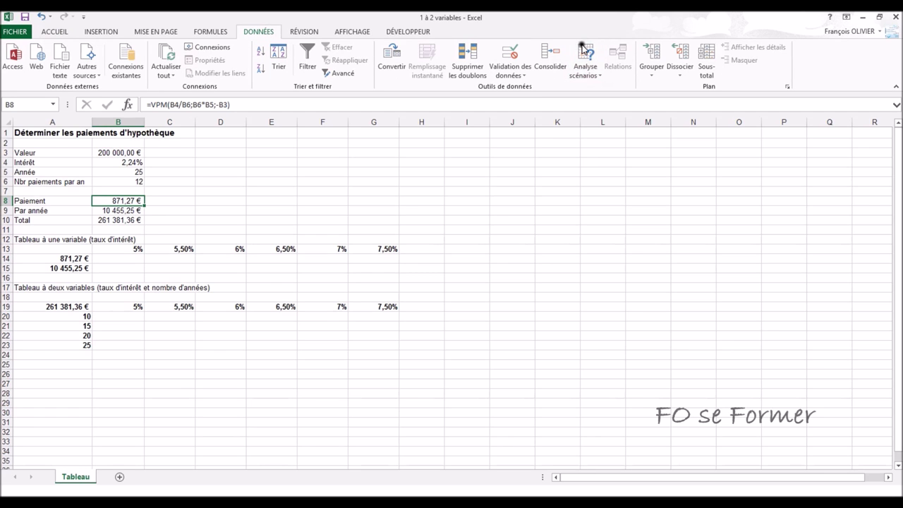
{"action": "left_click", "coordinate": [592, 72]}
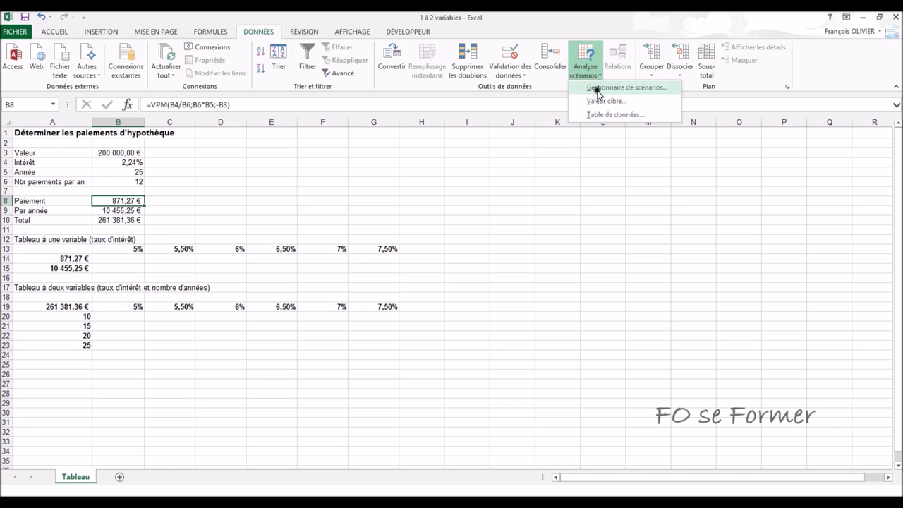
{"action": "left_click", "coordinate": [598, 102]}
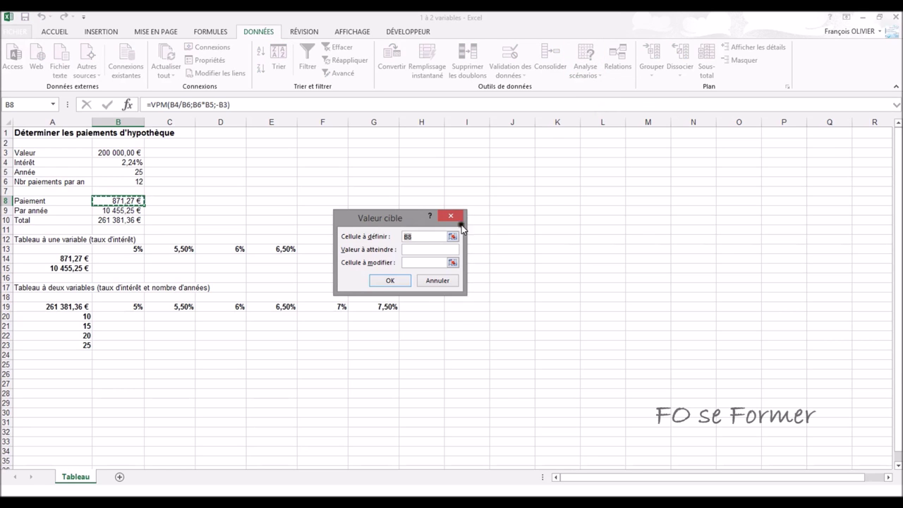
{"action": "left_click", "coordinate": [423, 237]}
{"action": "left_click", "coordinate": [415, 248]}
{"action": "left_click", "coordinate": [449, 286]}
{"action": "type", "text": "650"}
{"action": "left_click", "coordinate": [434, 261]}
{"action": "left_click", "coordinate": [116, 153]}
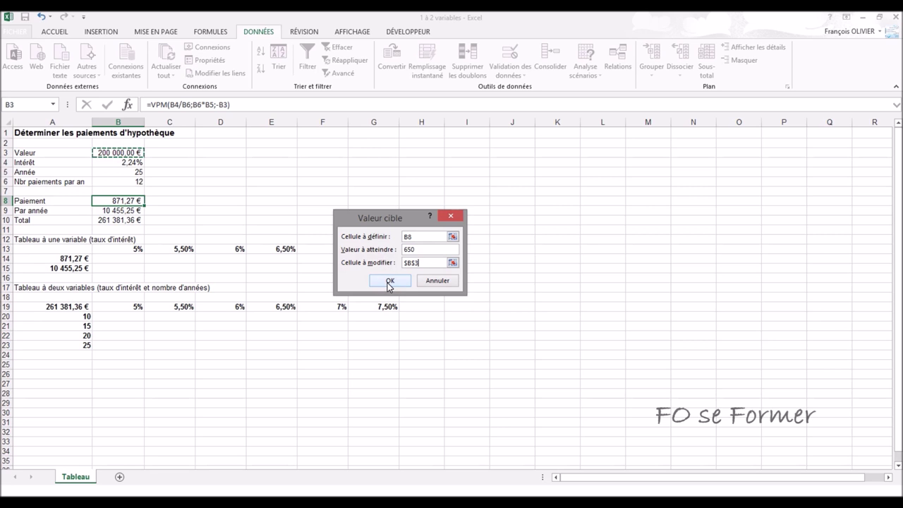
{"action": "left_click", "coordinate": [388, 283]}
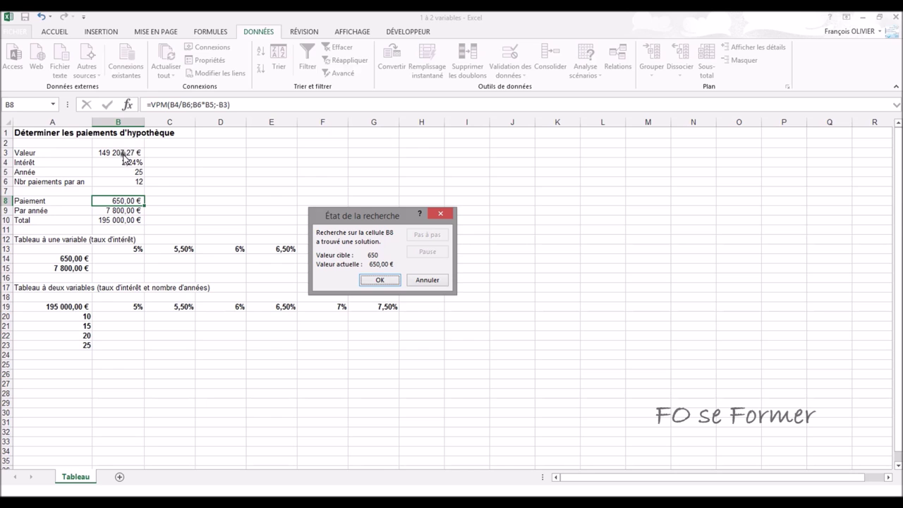
{"action": "left_click", "coordinate": [391, 281]}
{"action": "left_click", "coordinate": [421, 278]}
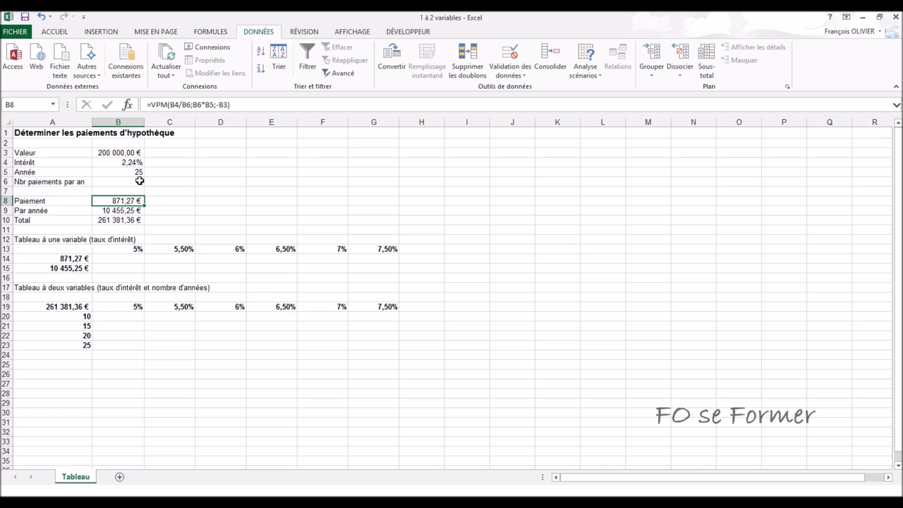
Step: Goal Seek B8 to 650 € by changing $B$5, keeping the 38,17-year result
{"action": "left_click", "coordinate": [593, 77]}
{"action": "left_click", "coordinate": [598, 100]}
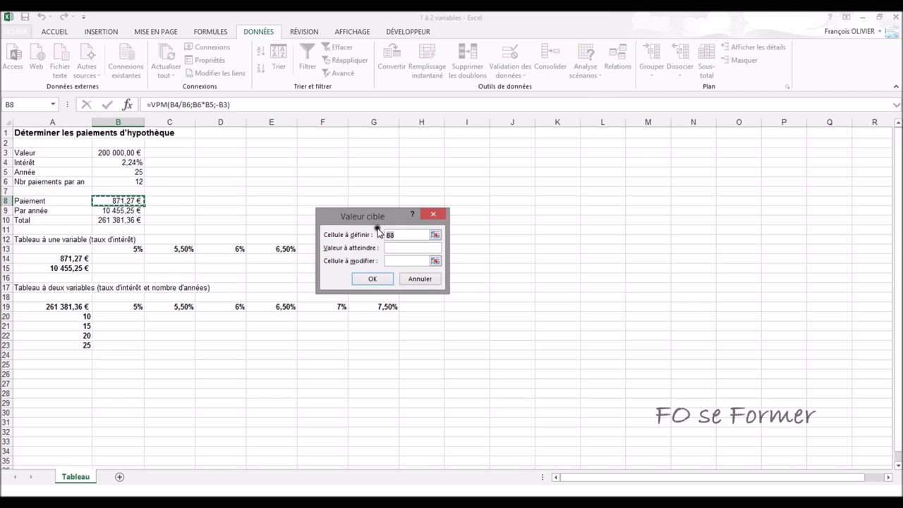
{"action": "left_click", "coordinate": [389, 235]}
{"action": "type", "text": "650"}
{"action": "left_click", "coordinate": [397, 261]}
{"action": "left_click", "coordinate": [120, 172]}
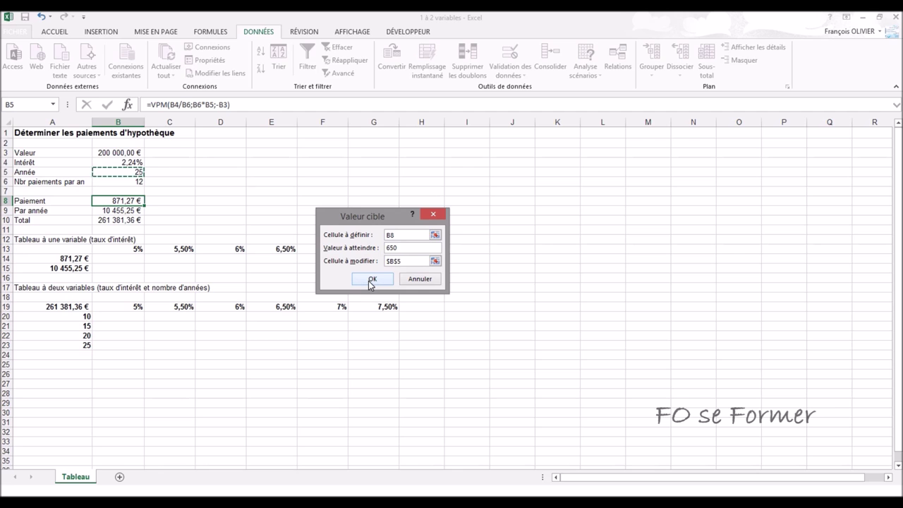
{"action": "left_click", "coordinate": [372, 280]}
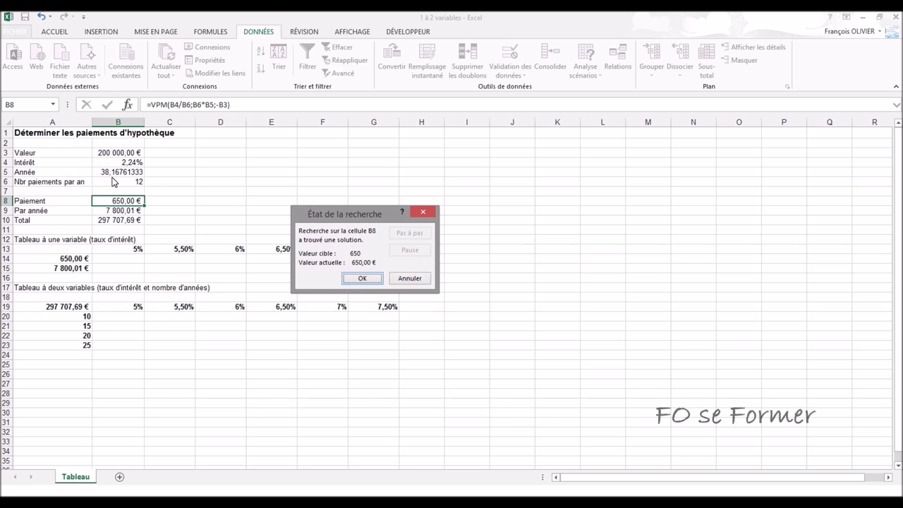
{"action": "left_click", "coordinate": [363, 279]}
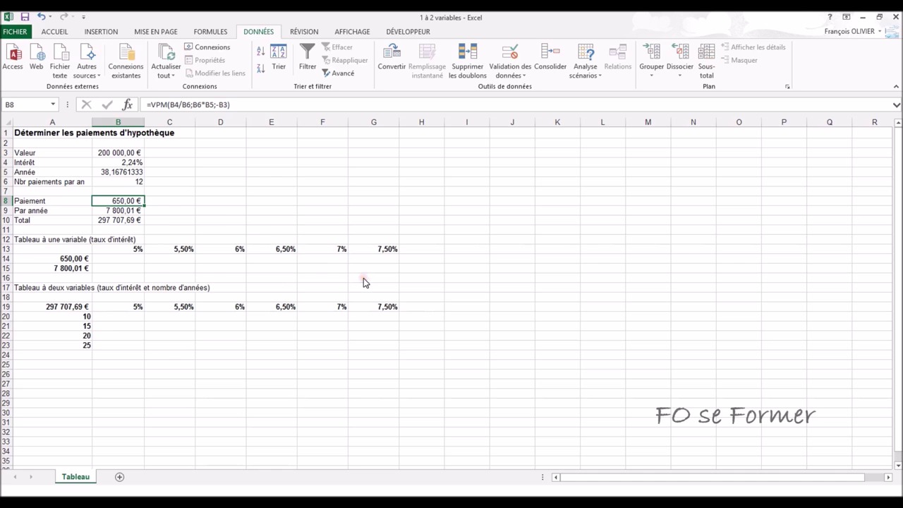
{"action": "left_click", "coordinate": [211, 211]}
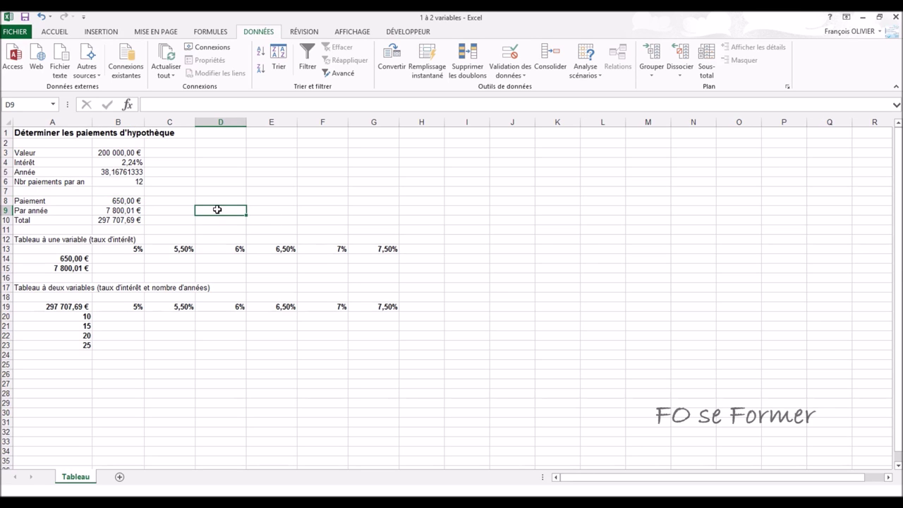
Step: Undo the goal seek, restoring B5 to 25 years and the 871,27 € payment
{"action": "left_click", "coordinate": [41, 17]}
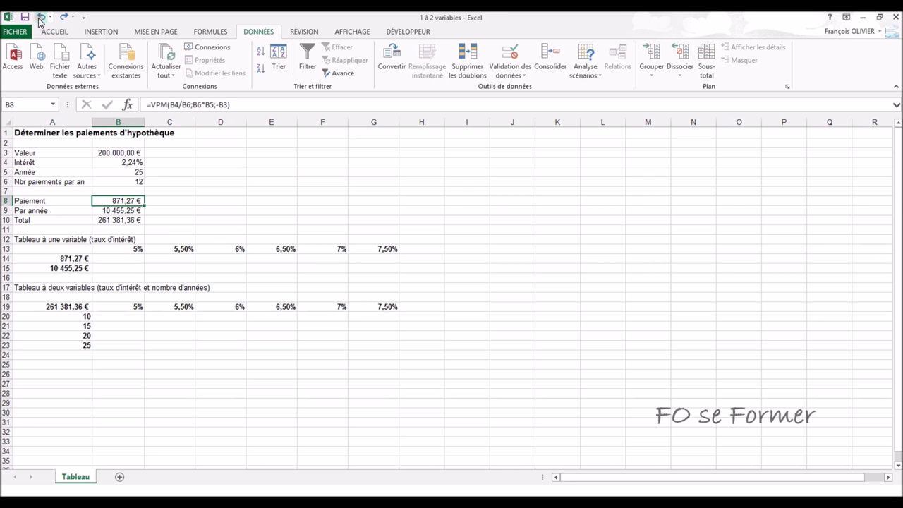
{"action": "left_click", "coordinate": [257, 163]}
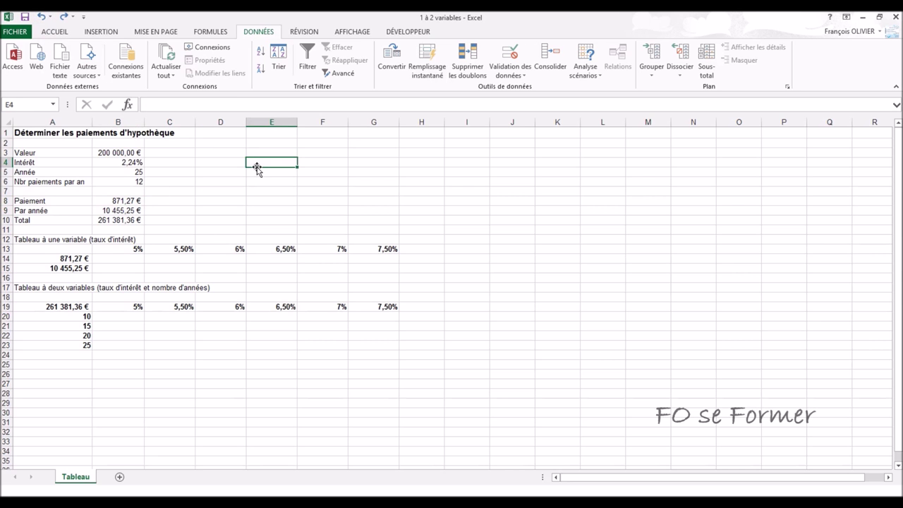